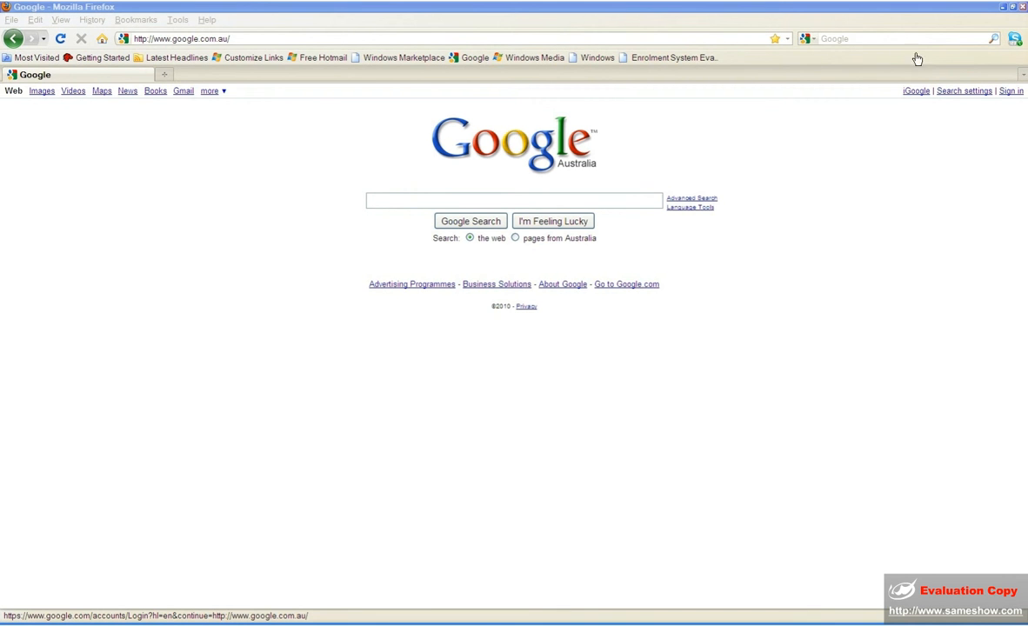
# - From Google Search, reach the Google Calendar sign-in page through the more services list and begin entering the account e-mail
pyautogui.click(1011, 91)
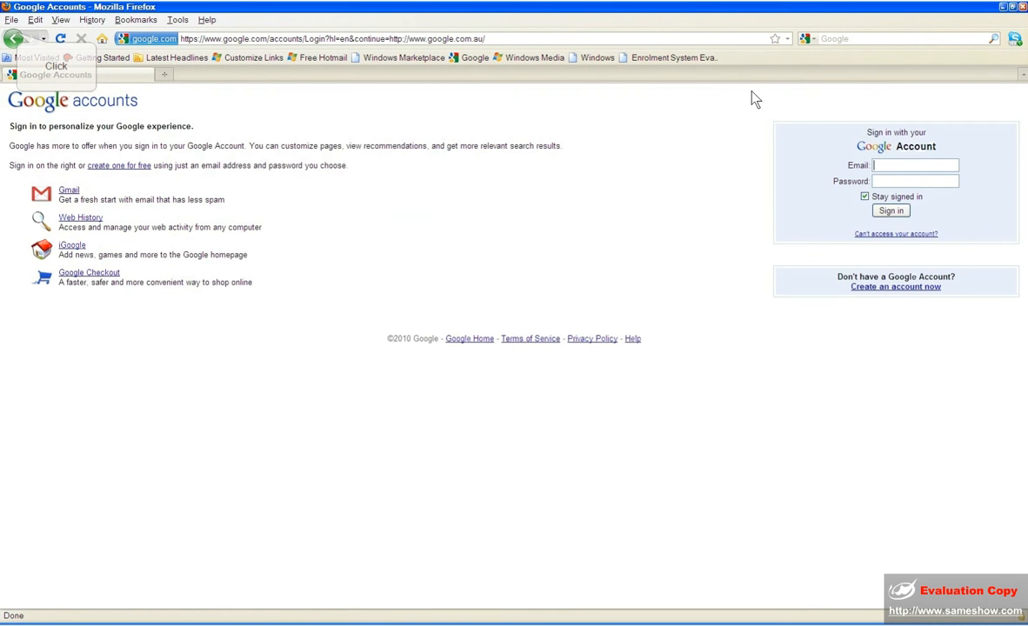
pyautogui.click(15, 38)
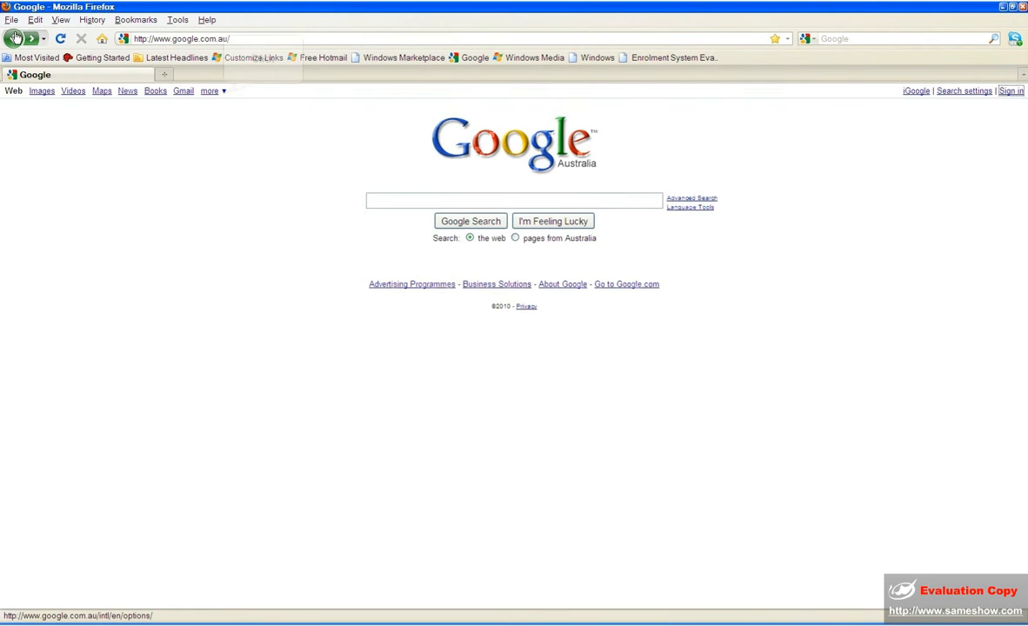
pyautogui.click(222, 96)
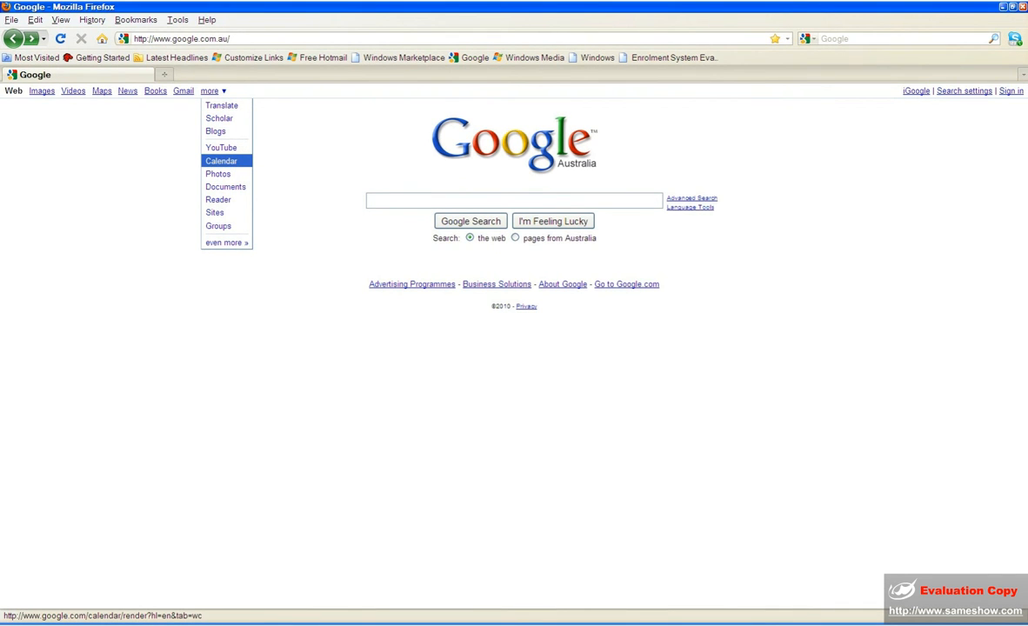
pyautogui.click(221, 161)
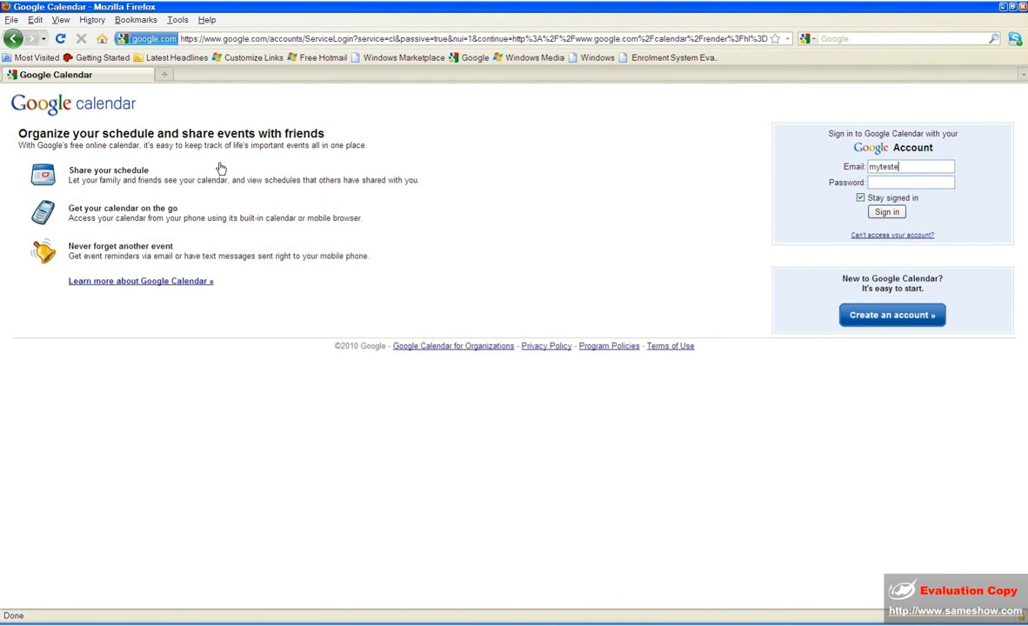
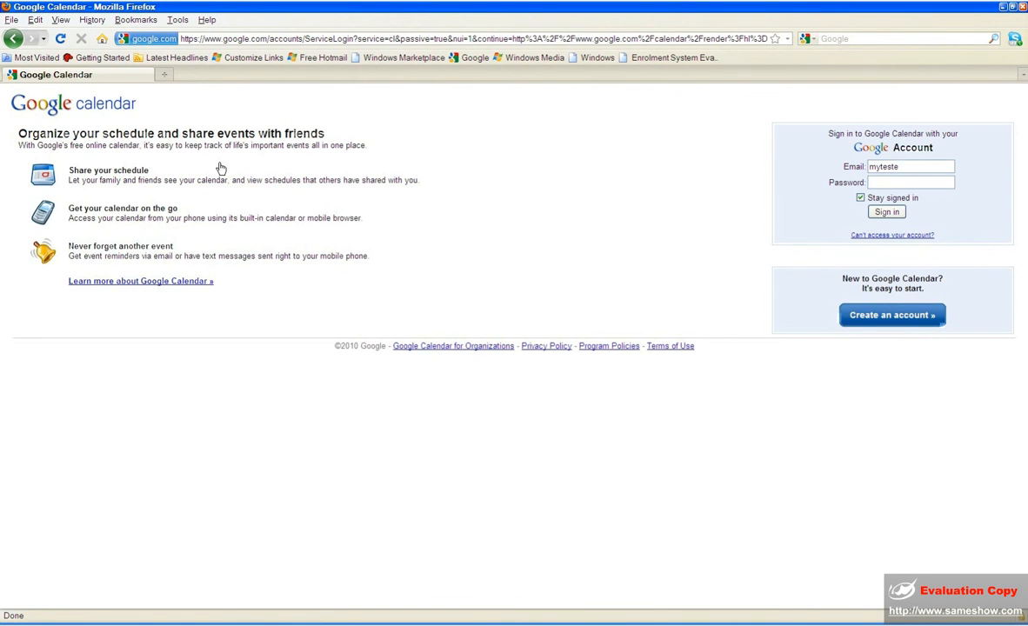
# - Sign in with the account e-mail and password, with Stay signed in checked
pyautogui.press('BackSpace')
pyautogui.press('BackSpace')
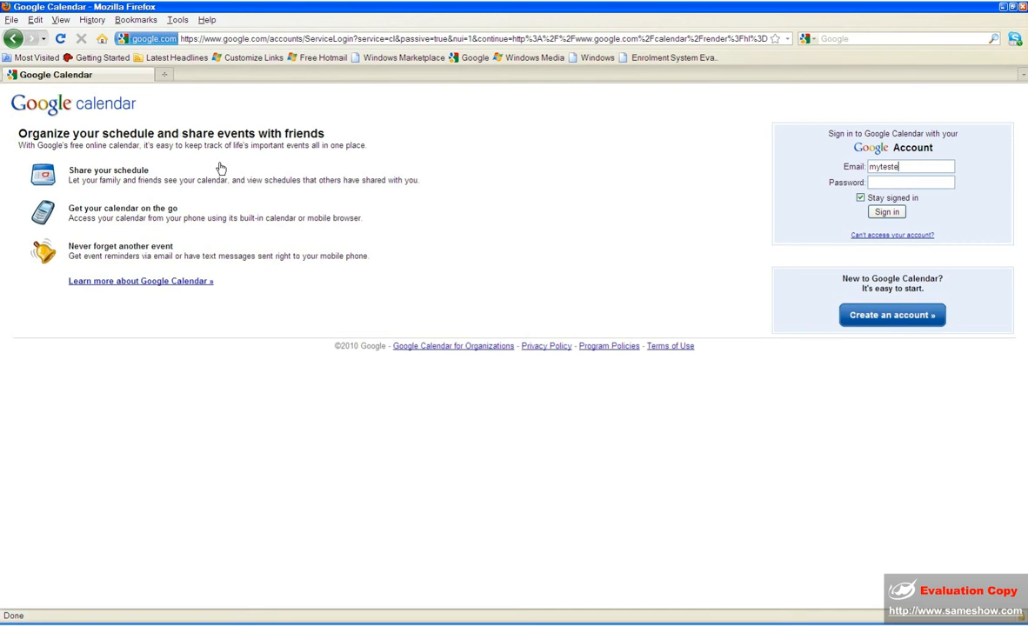
pyautogui.press('Tab')
pyautogui.write('*********')
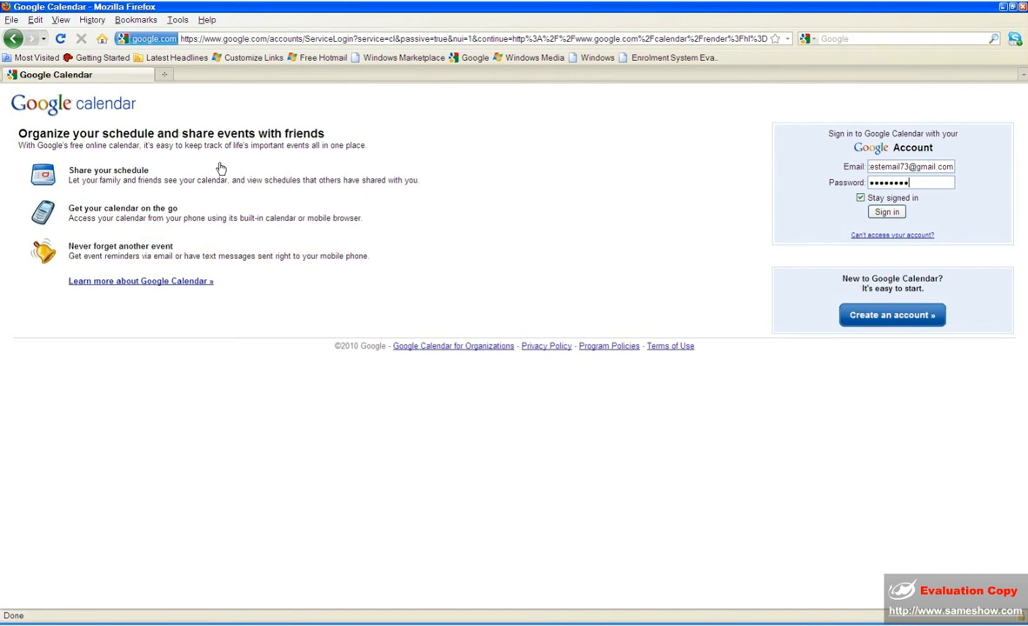
pyautogui.press('BackSpace')
pyautogui.press('BackSpace')
pyautogui.press('BackSpace')
pyautogui.press('BackSpace')
pyautogui.press('BackSpace')
pyautogui.press('BackSpace')
pyautogui.press('BackSpace')
pyautogui.press('BackSpace')
pyautogui.press('BackSpace')
pyautogui.write('**************')
pyautogui.click(860, 198)
pyautogui.click(884, 212)
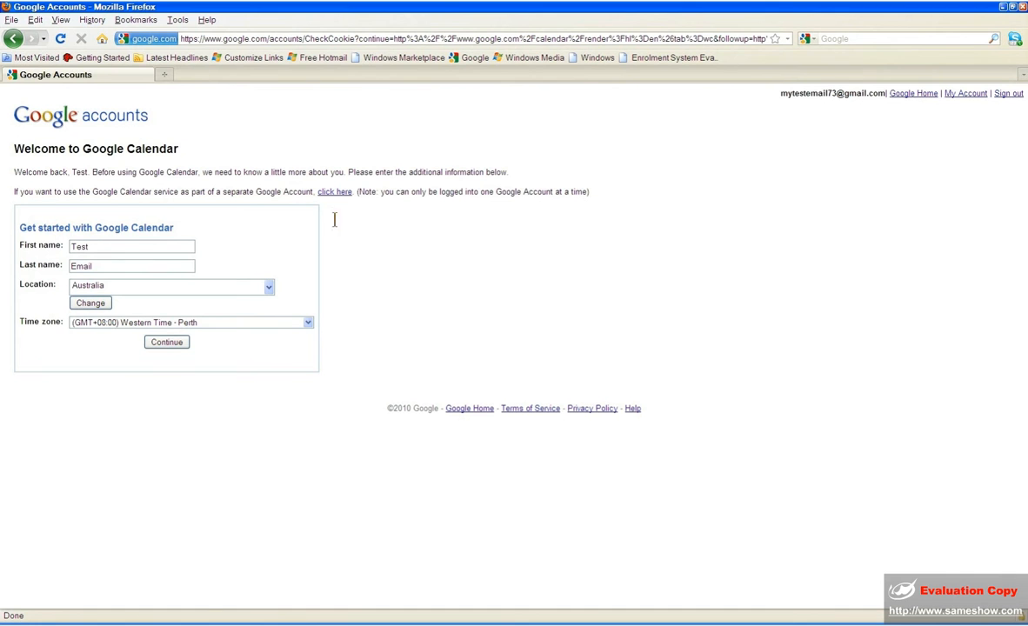
# - Keep the names and Australia location, choose (GMT+10:00) Eastern Time - Melbourne, Sydney, and continue
pyautogui.click(100, 246)
pyautogui.click(115, 266)
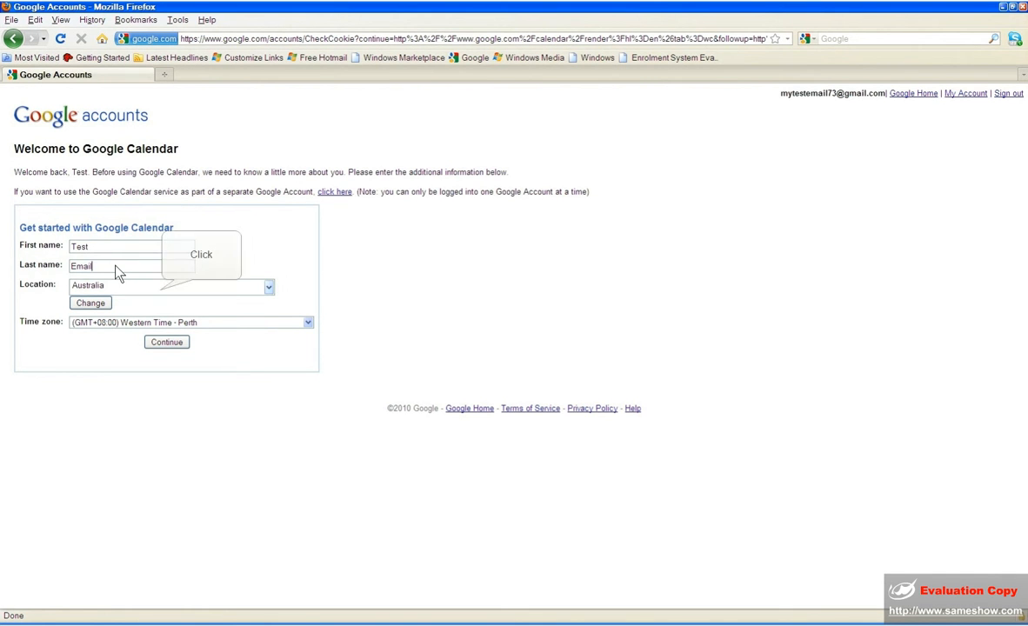
pyautogui.click(161, 297)
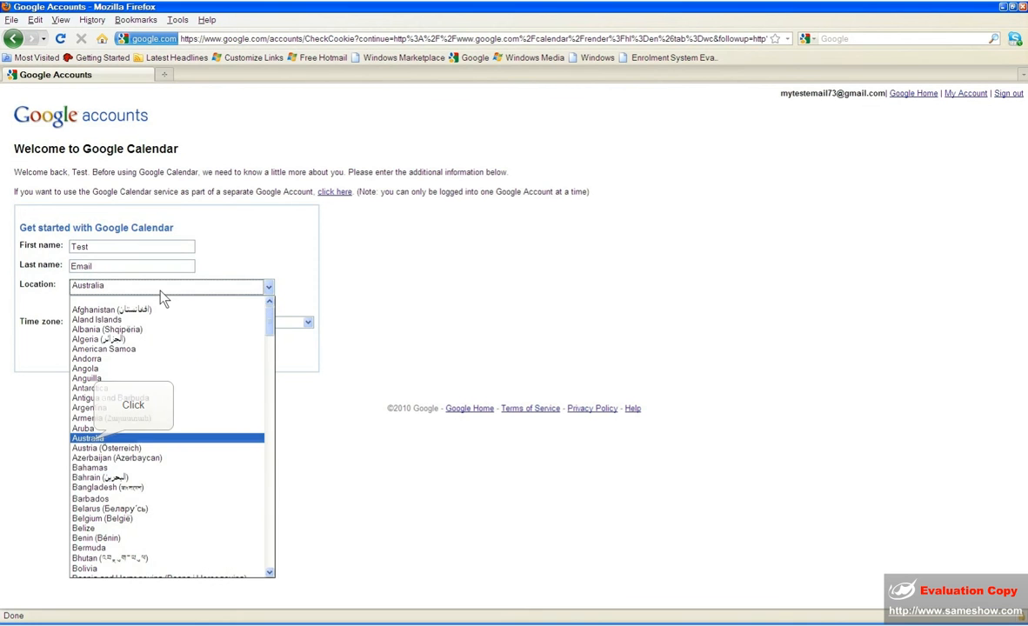
pyautogui.click(92, 443)
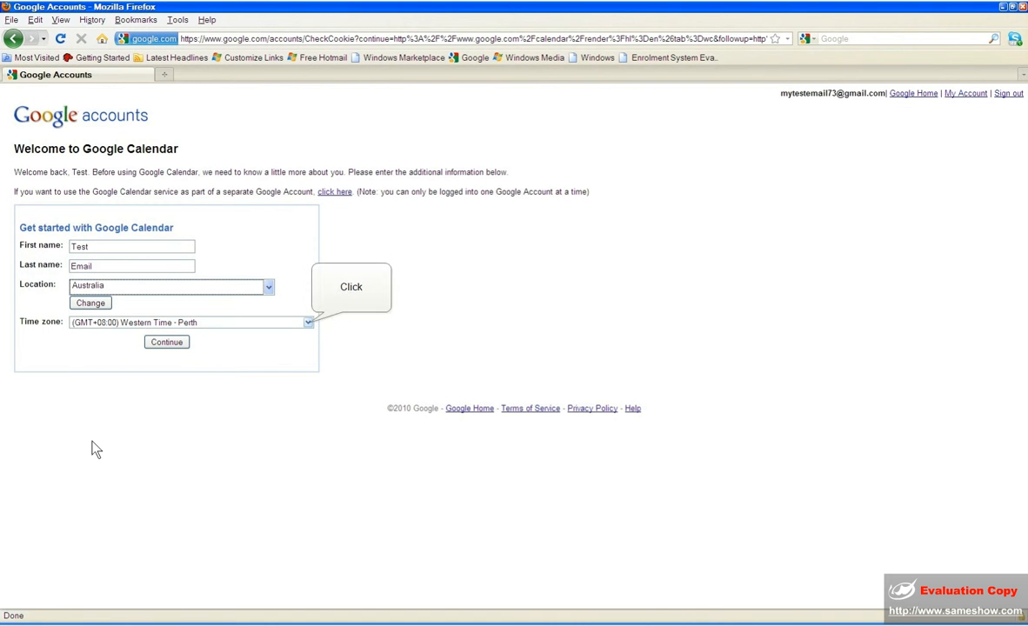
pyautogui.click(309, 324)
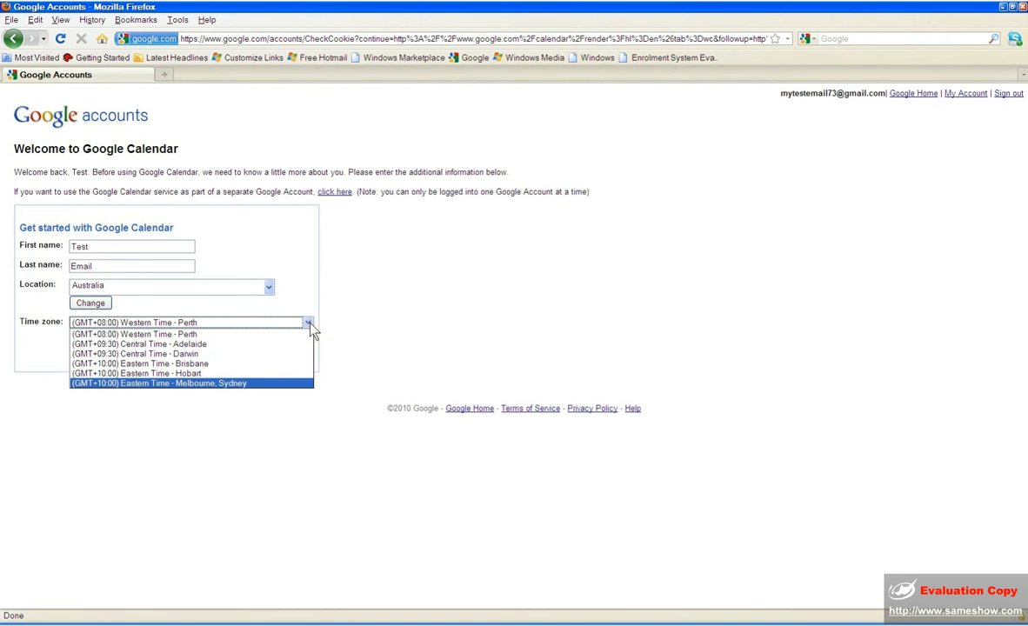
pyautogui.click(259, 383)
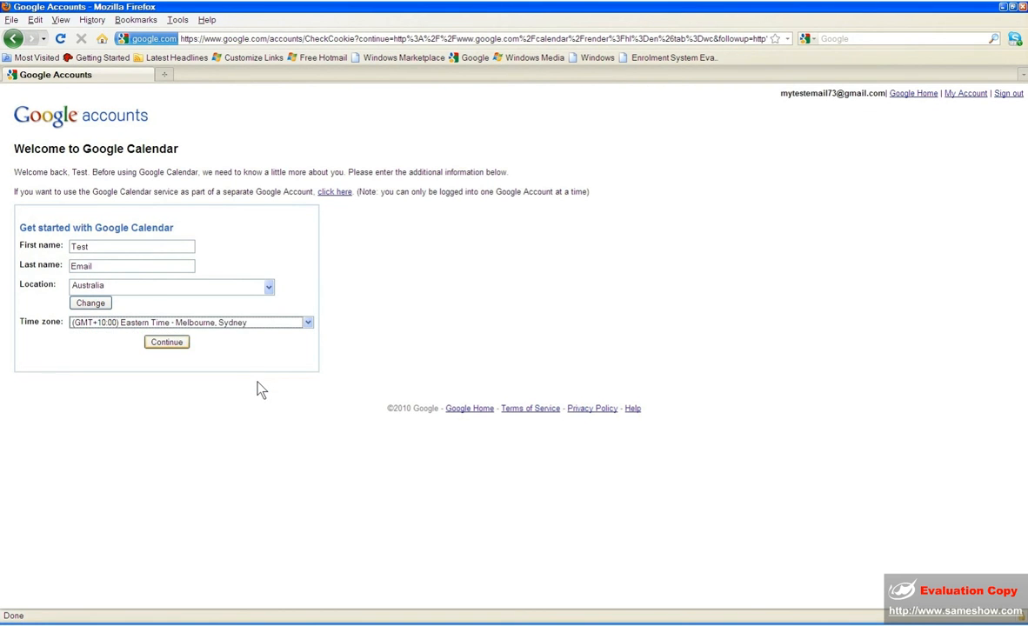
pyautogui.click(174, 344)
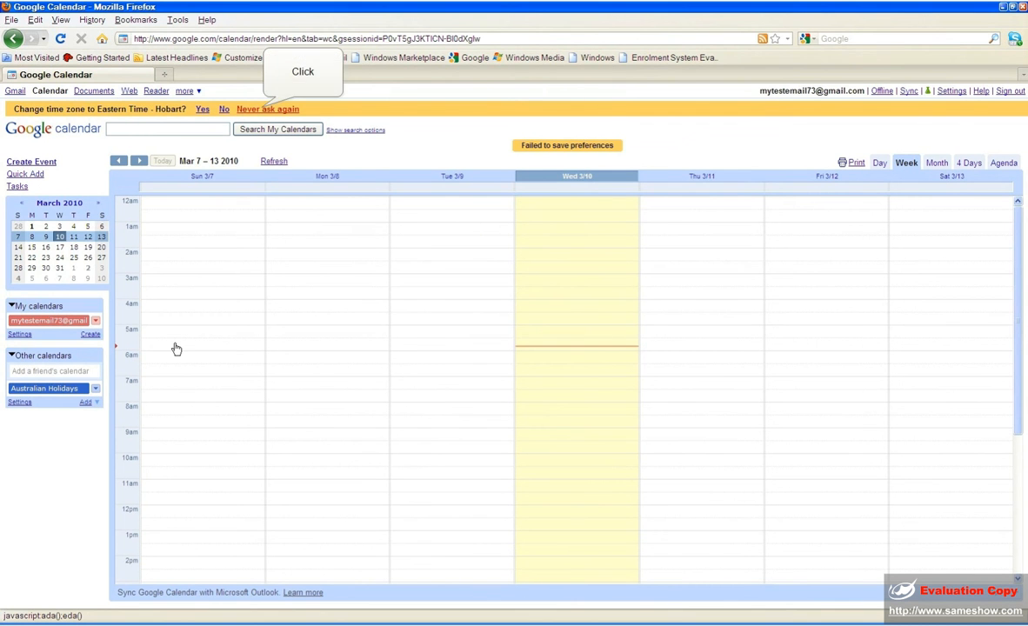
# - Choose 'Never ask again' on the suggestion to switch to Eastern Time - Hobart
pyautogui.click(261, 110)
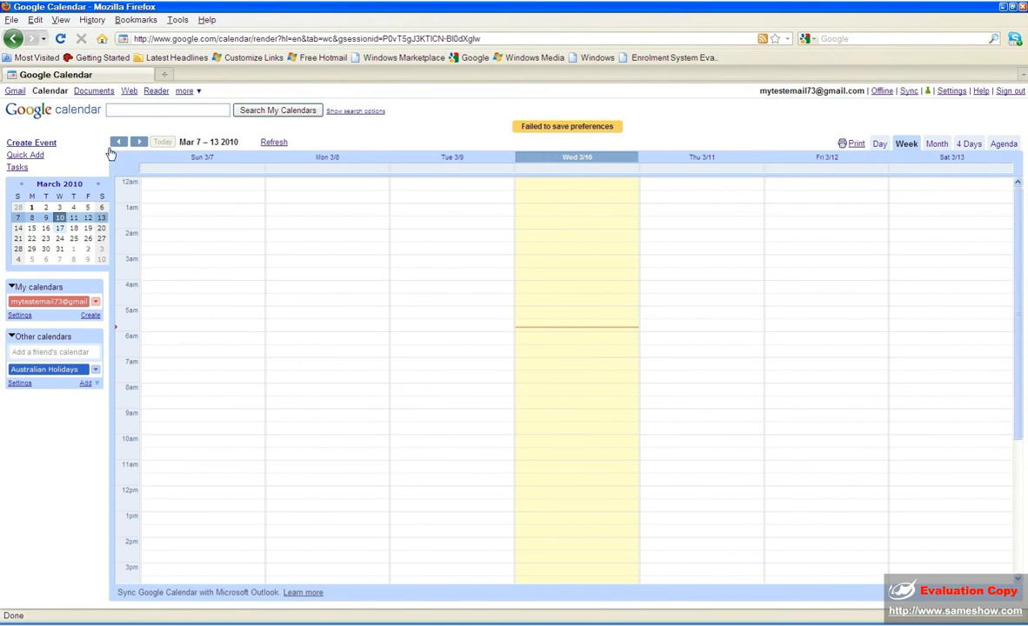
# - Browse forward through the March weeks and try the Day, Week and Month views
pyautogui.click(59, 228)
pyautogui.click(61, 239)
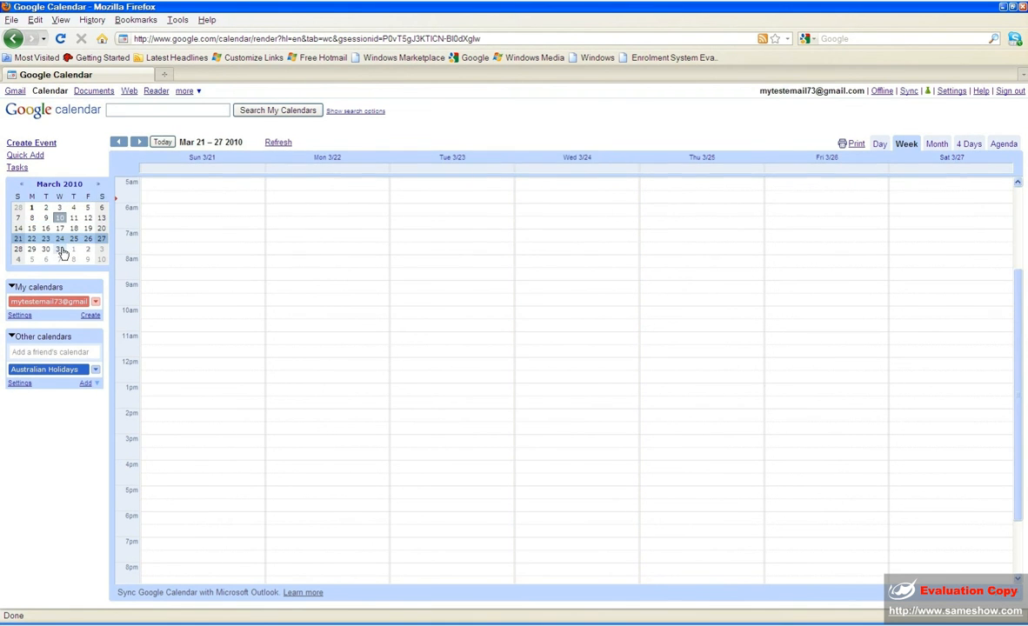
pyautogui.click(61, 250)
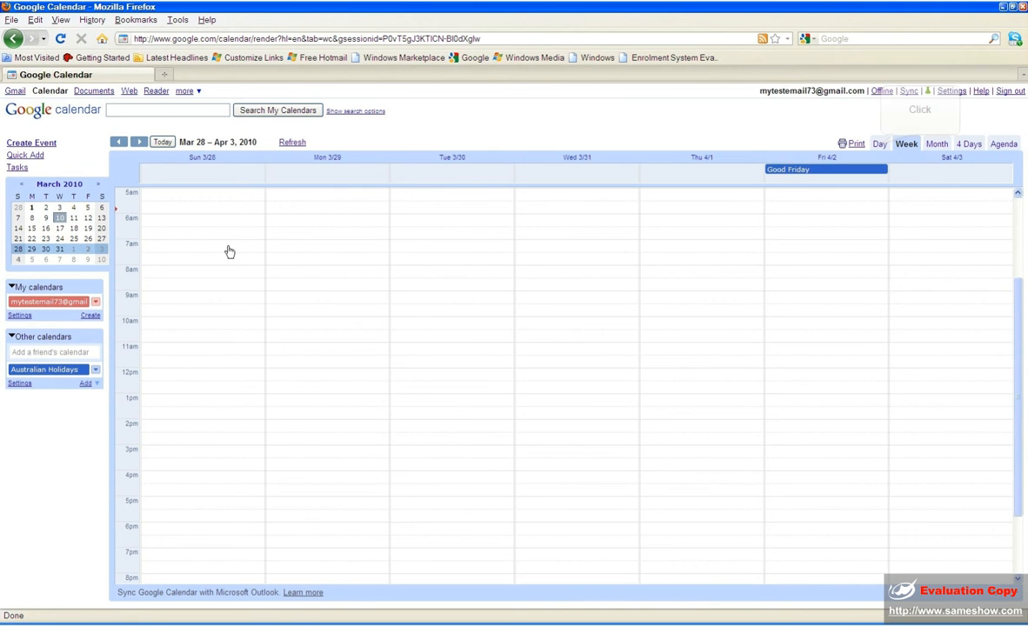
pyautogui.click(881, 148)
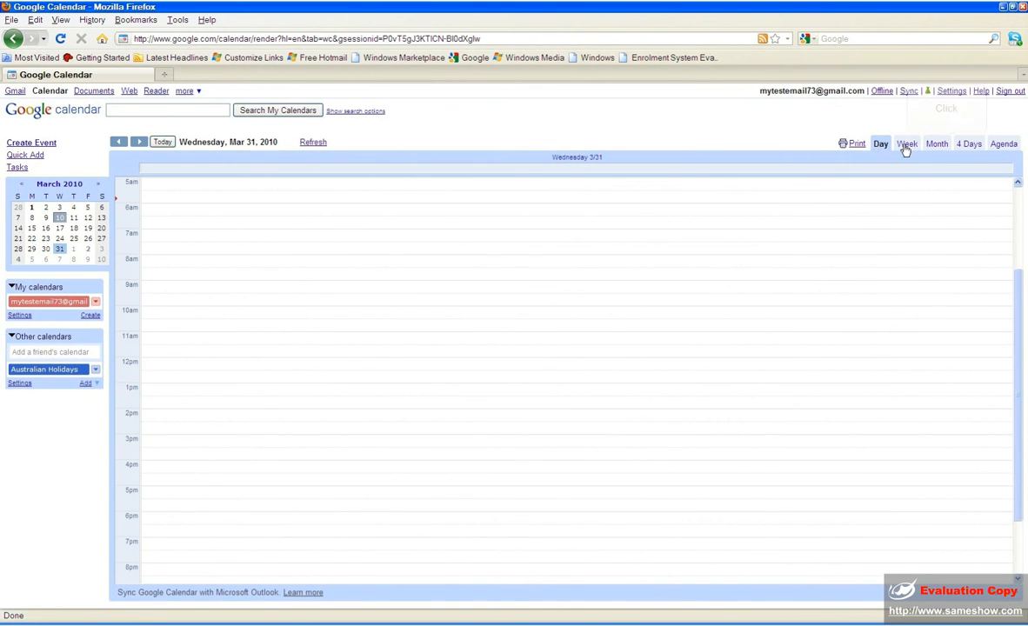
pyautogui.click(907, 146)
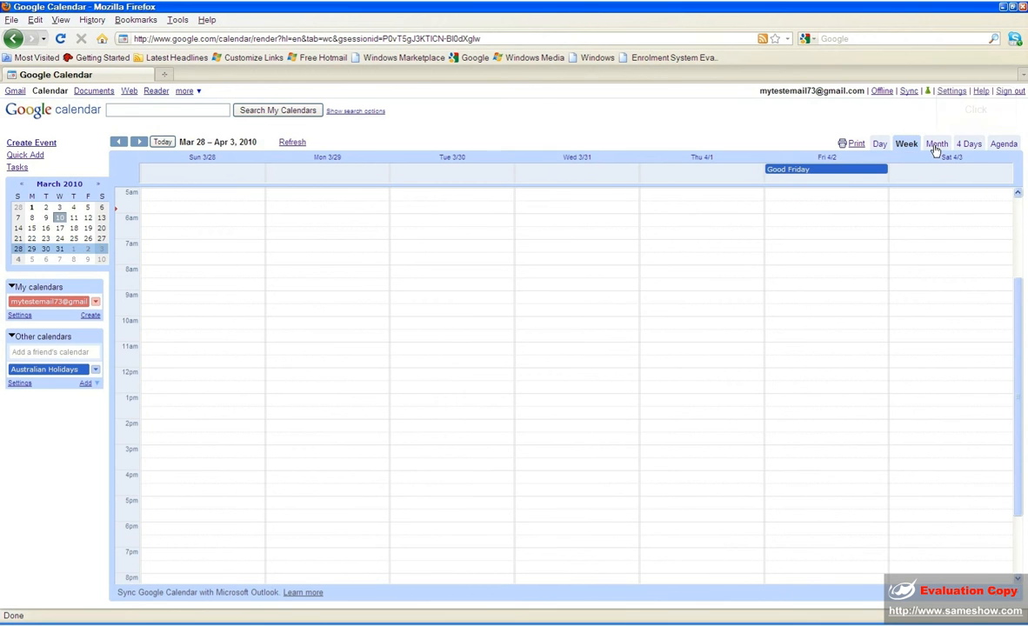
pyautogui.click(936, 146)
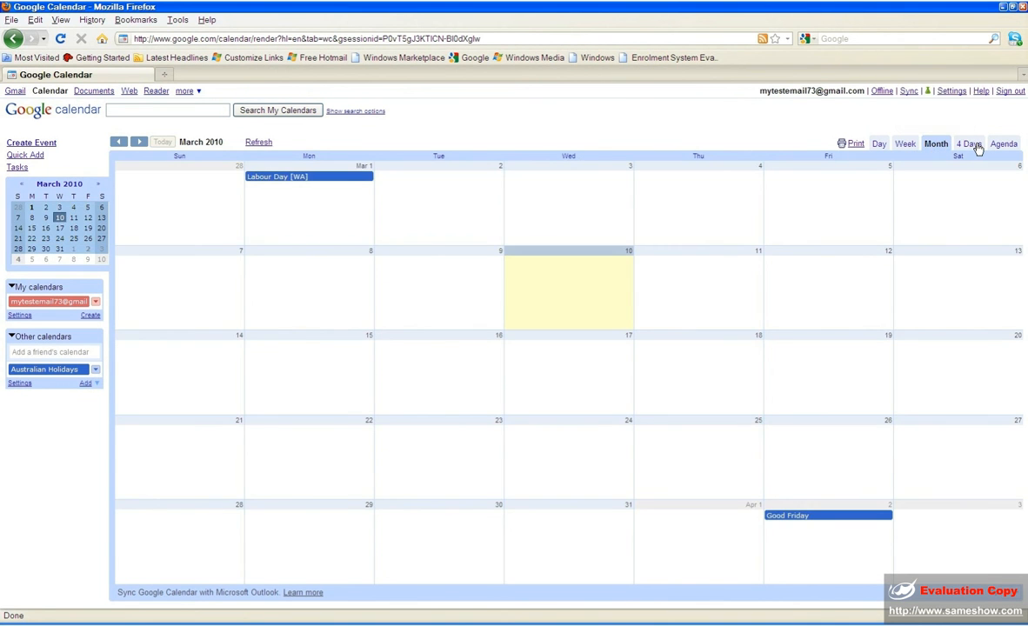
# - Use the 4 Days view starting on Tue 16 March 2010
pyautogui.click(970, 145)
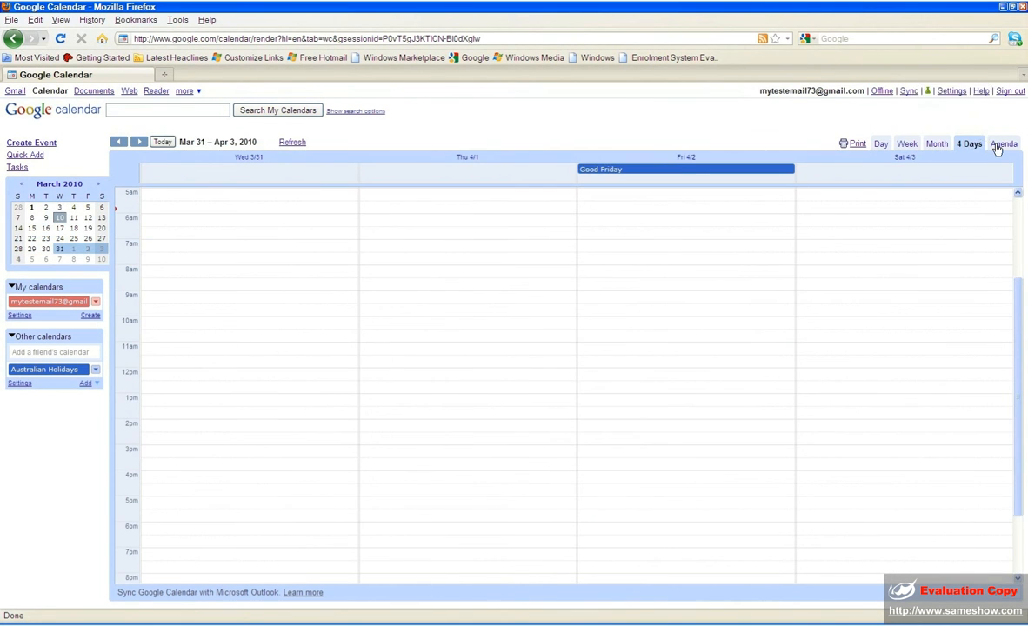
pyautogui.click(1001, 147)
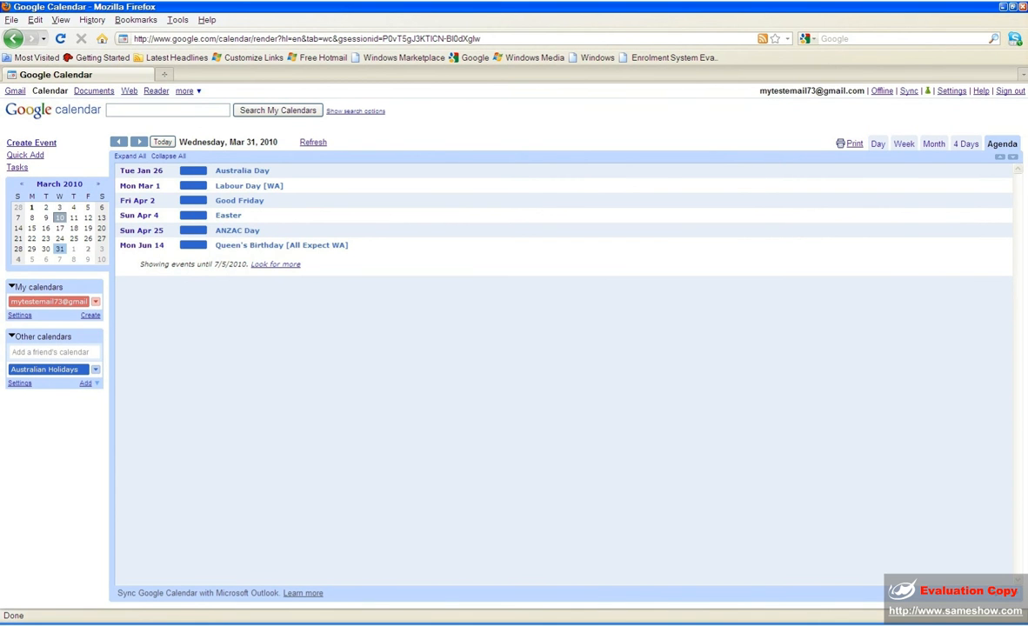
pyautogui.click(12, 39)
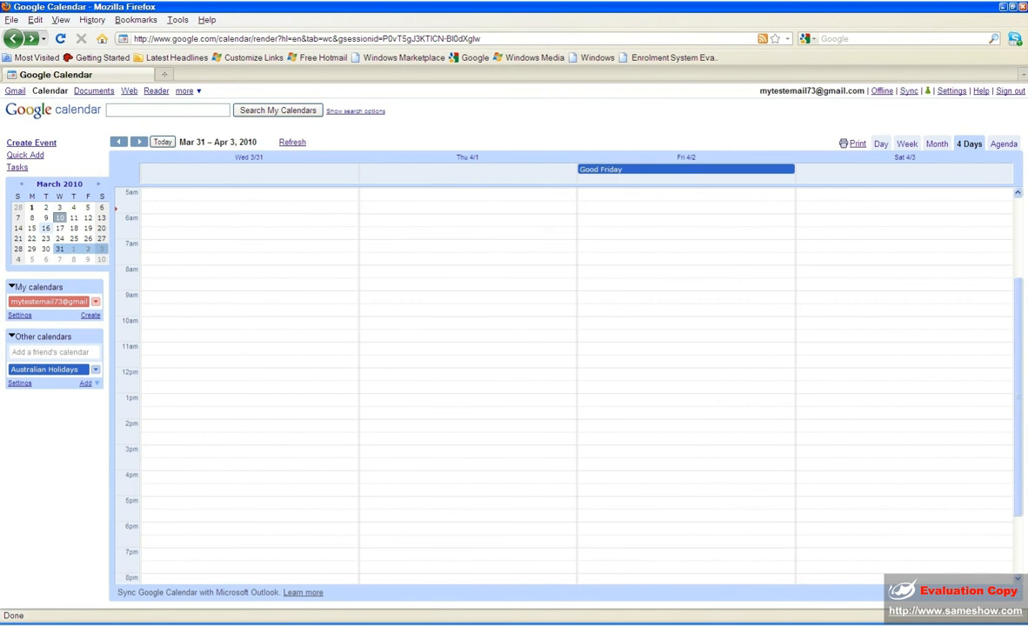
pyautogui.click(47, 229)
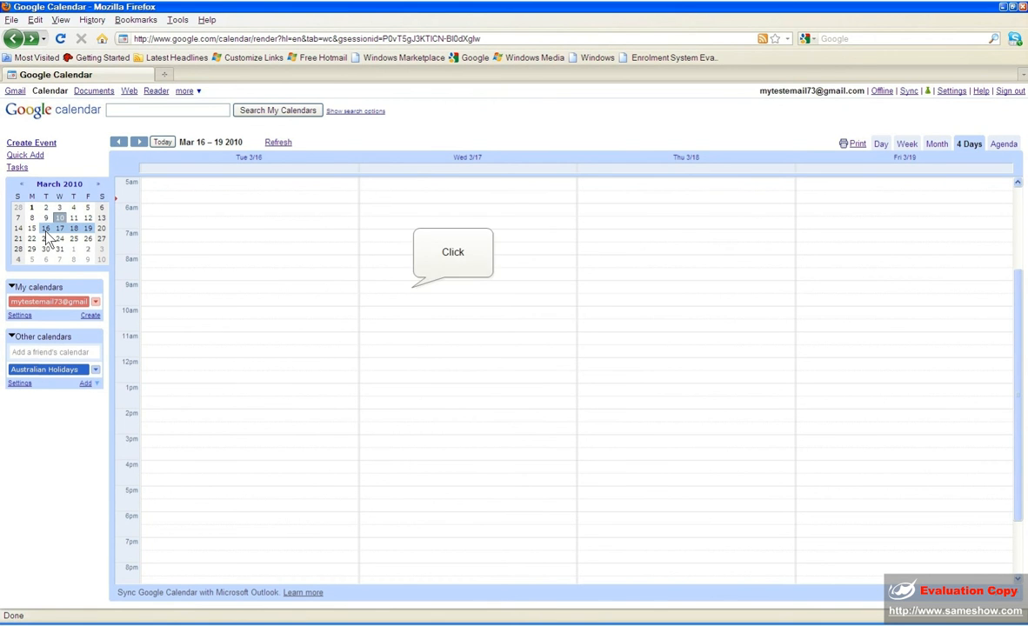
# - Start a new event at 9am on Wed 17 March and title it 'My meeting'
pyautogui.click(414, 294)
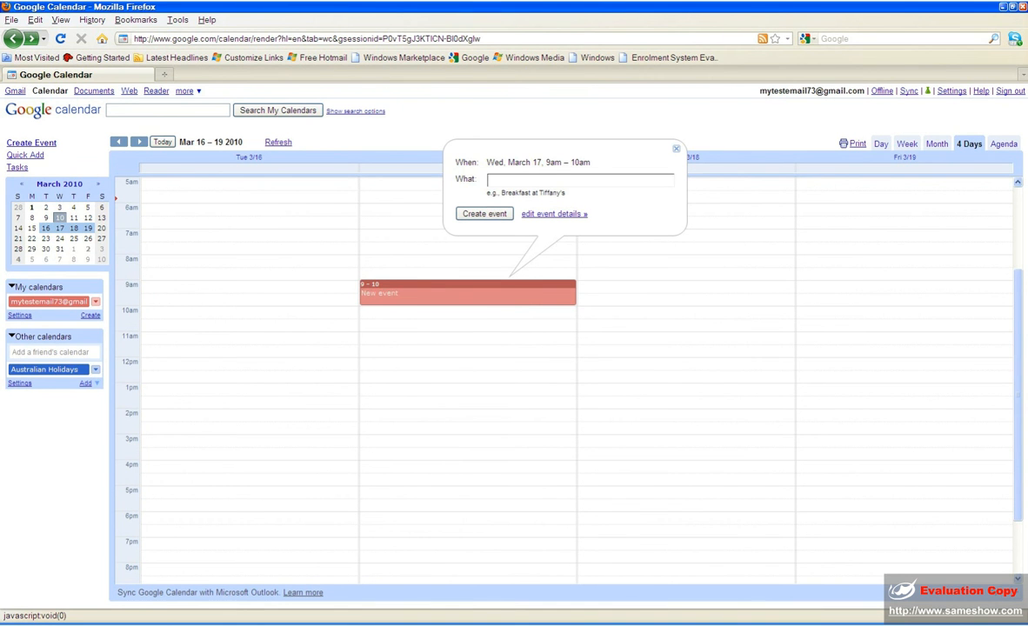
pyautogui.click(554, 213)
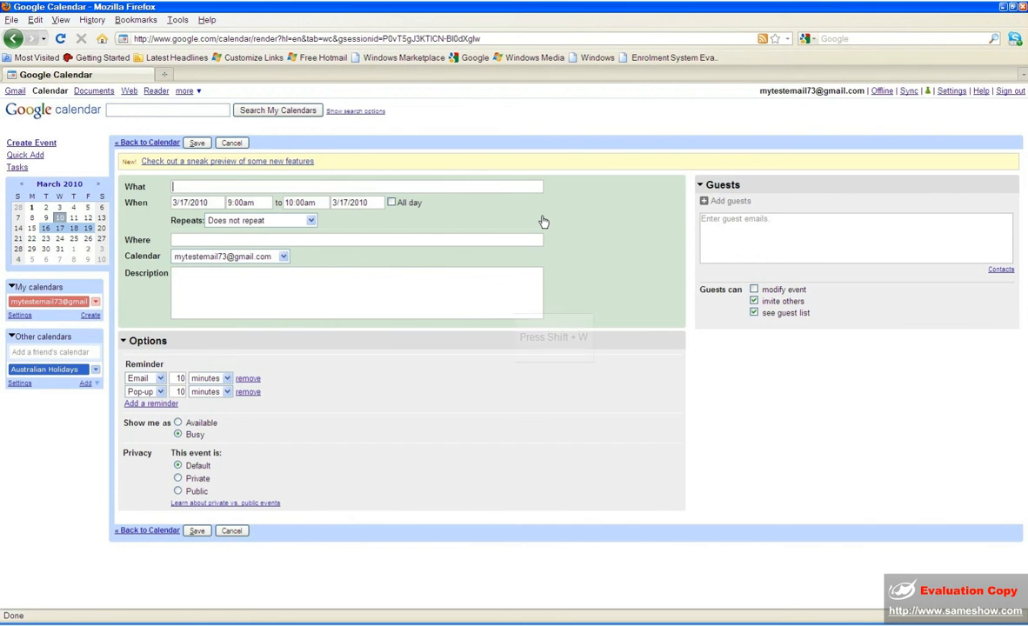
pyautogui.write('W')
pyautogui.write('hats')
pyautogui.press('BackSpace')
pyautogui.press('BackSpace')
pyautogui.press('BackSpace')
pyautogui.press('BackSpace')
pyautogui.press('BackSpace')
pyautogui.write('Mu')
pyautogui.press('BackSpace')
pyautogui.write('y meeting')
# - Set the event to run from 9:30am to 12:00pm
pyautogui.click(261, 204)
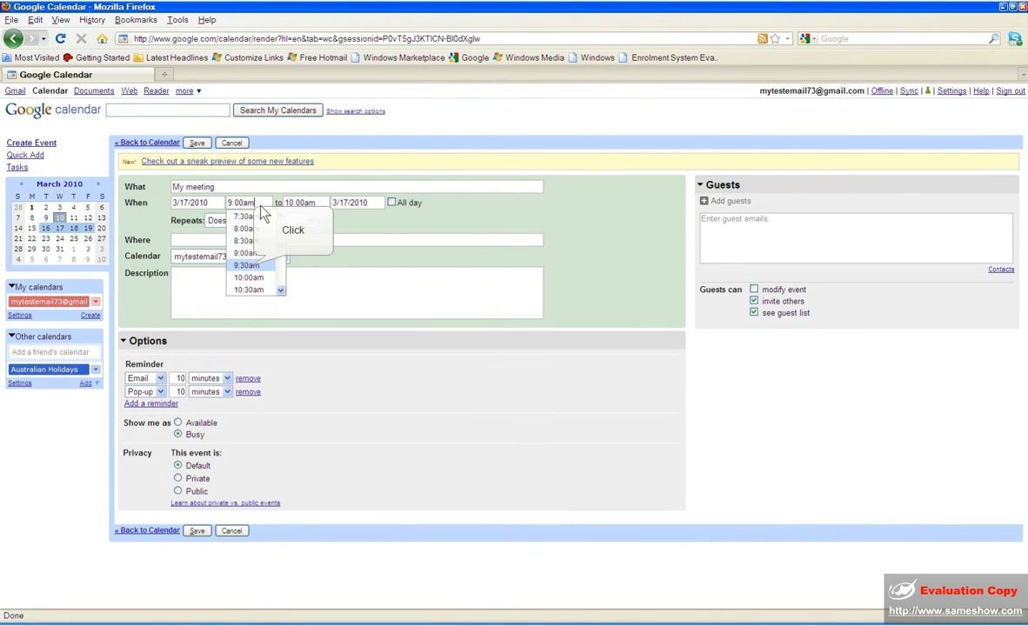
pyautogui.click(252, 266)
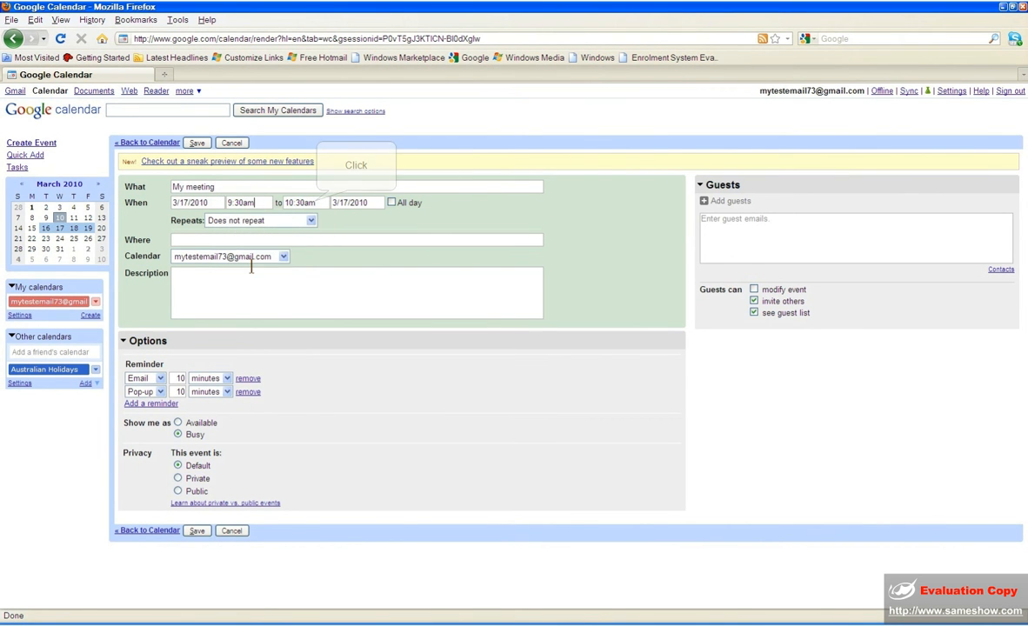
pyautogui.click(308, 203)
pyautogui.click(318, 278)
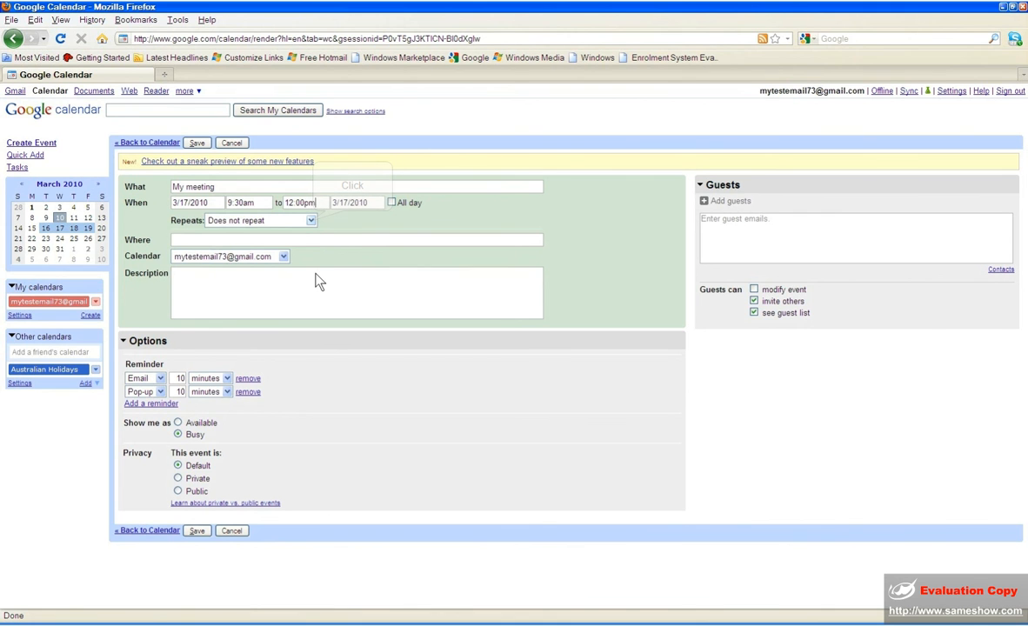
# - Keep Does not repeat, set Where to 'My House' and Description to 'A test meeting'
pyautogui.click(311, 221)
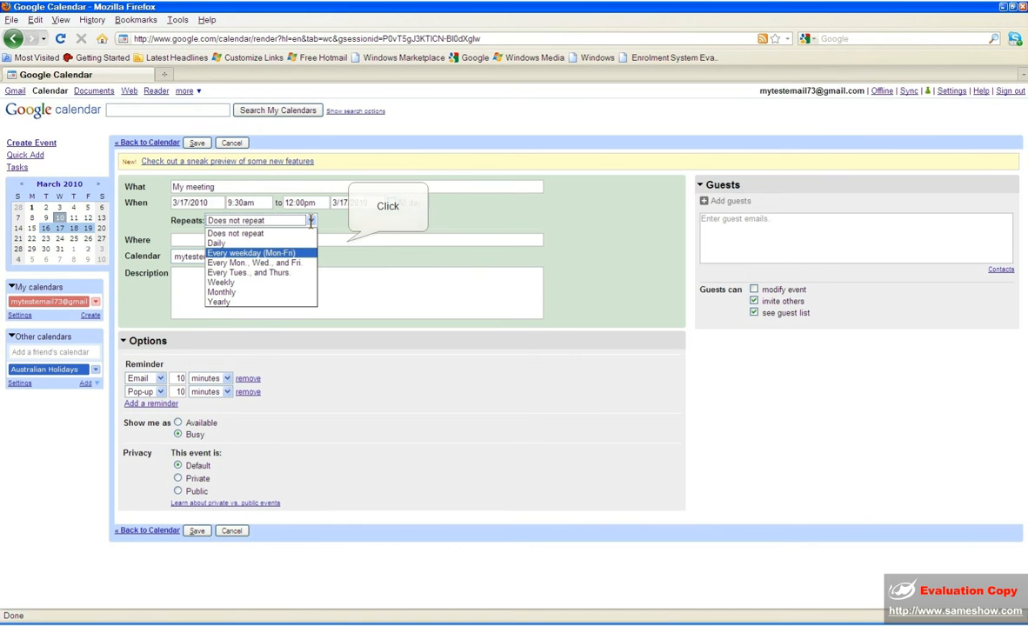
pyautogui.click(346, 241)
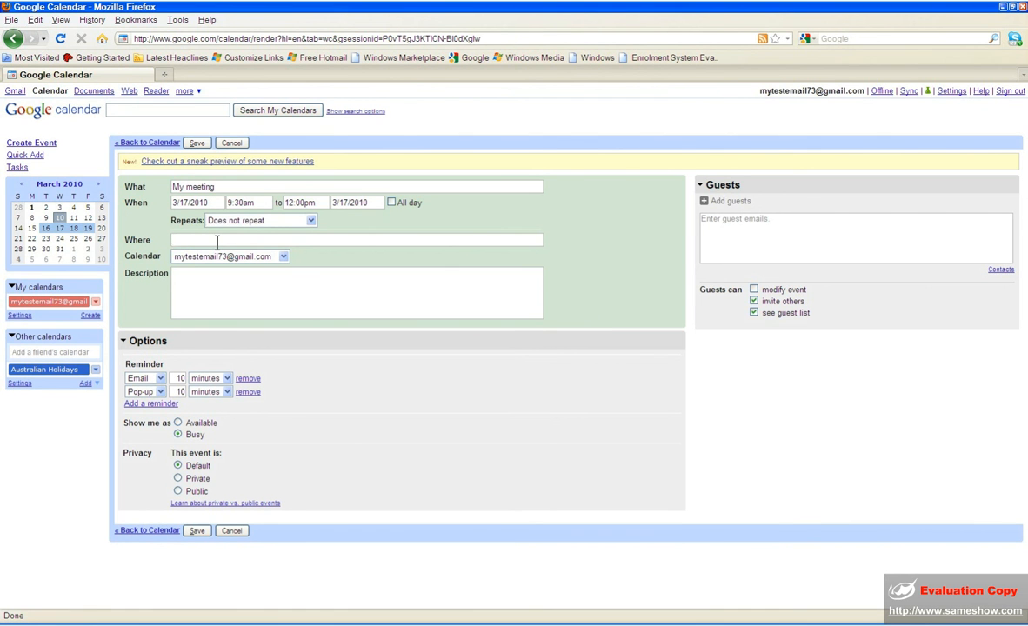
pyautogui.write('My House')
pyautogui.click(206, 274)
pyautogui.write('A test meeting')
# - Adjust the Email reminder, keeping minutes and changing 20 to 10
pyautogui.click(208, 283)
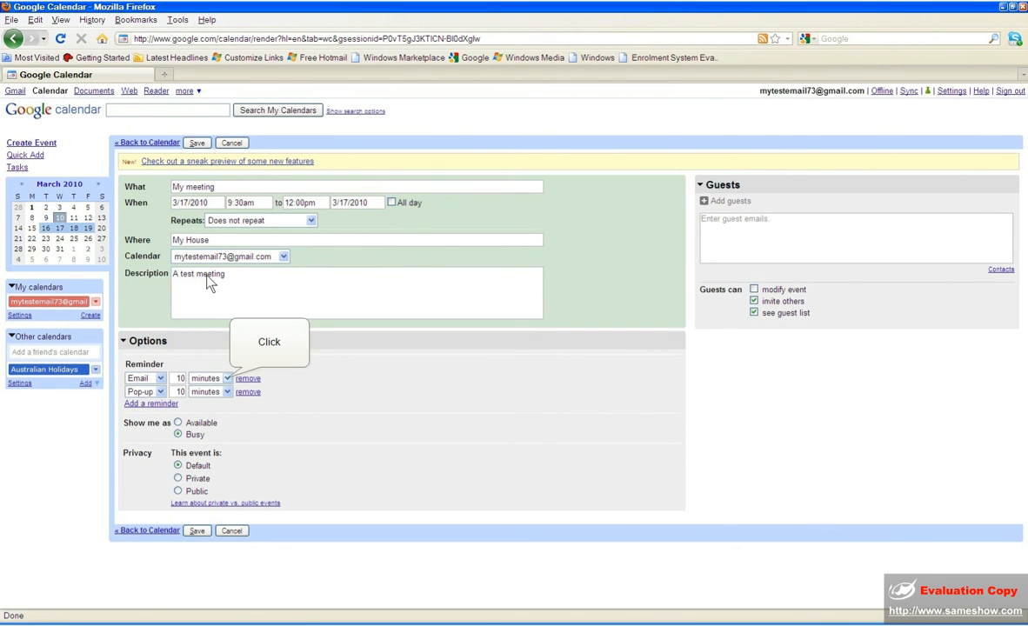
pyautogui.click(227, 380)
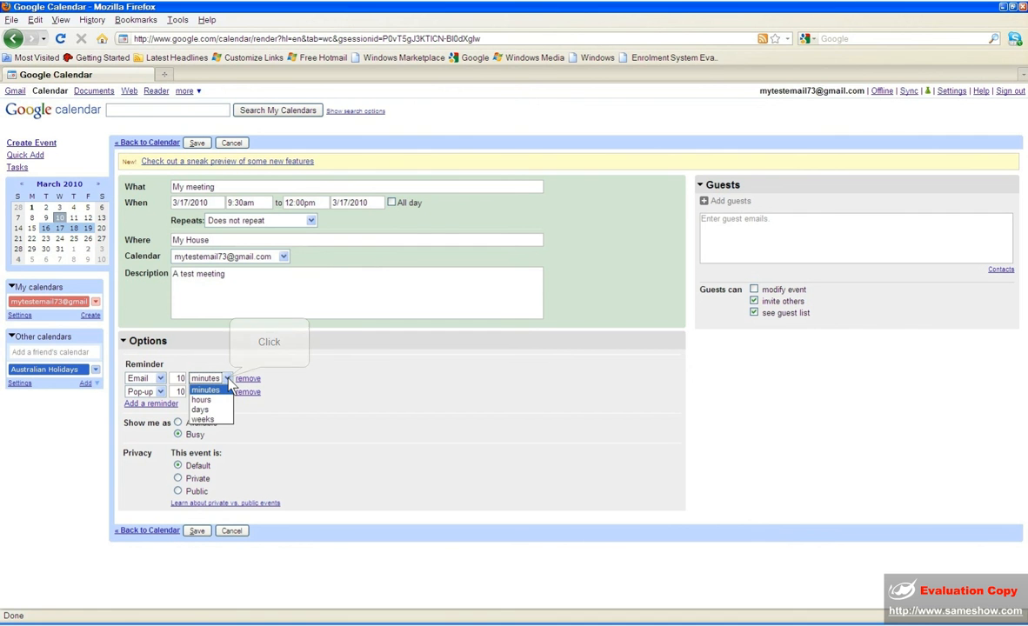
pyautogui.click(222, 389)
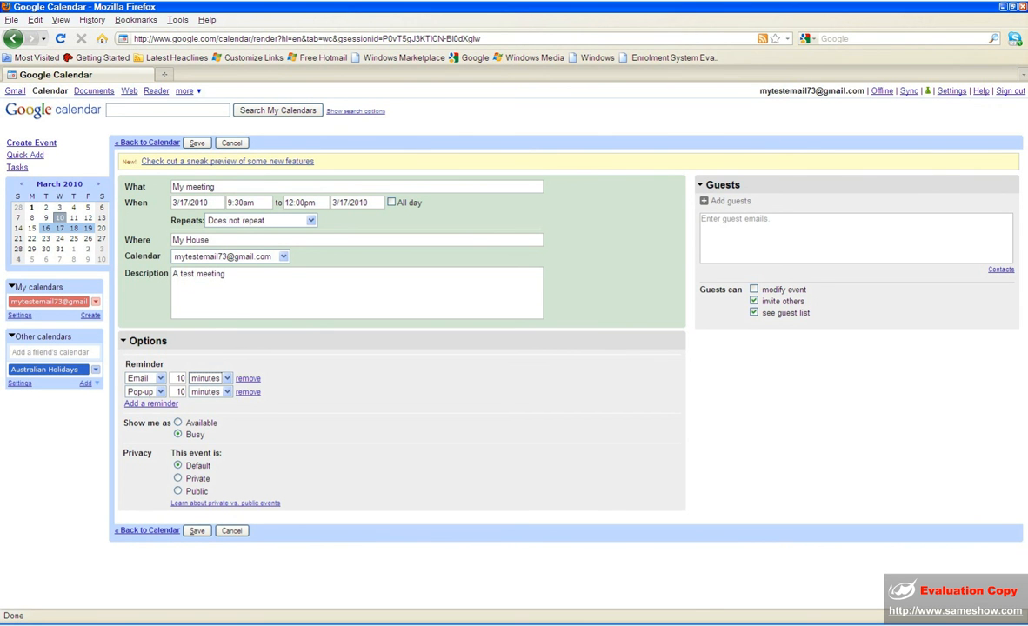
pyautogui.click(176, 380)
pyautogui.click(227, 380)
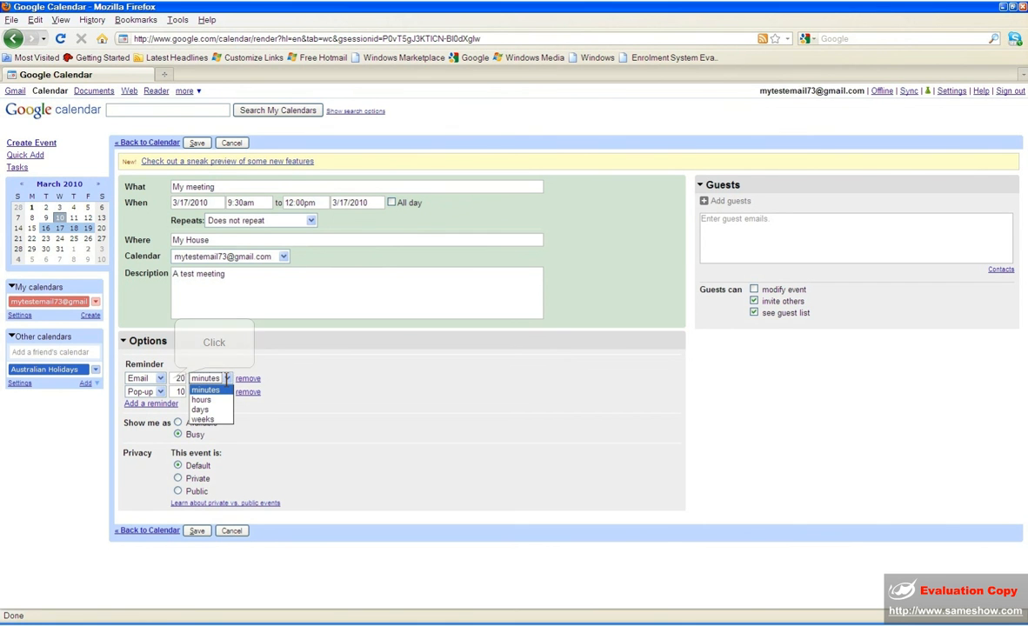
pyautogui.click(176, 379)
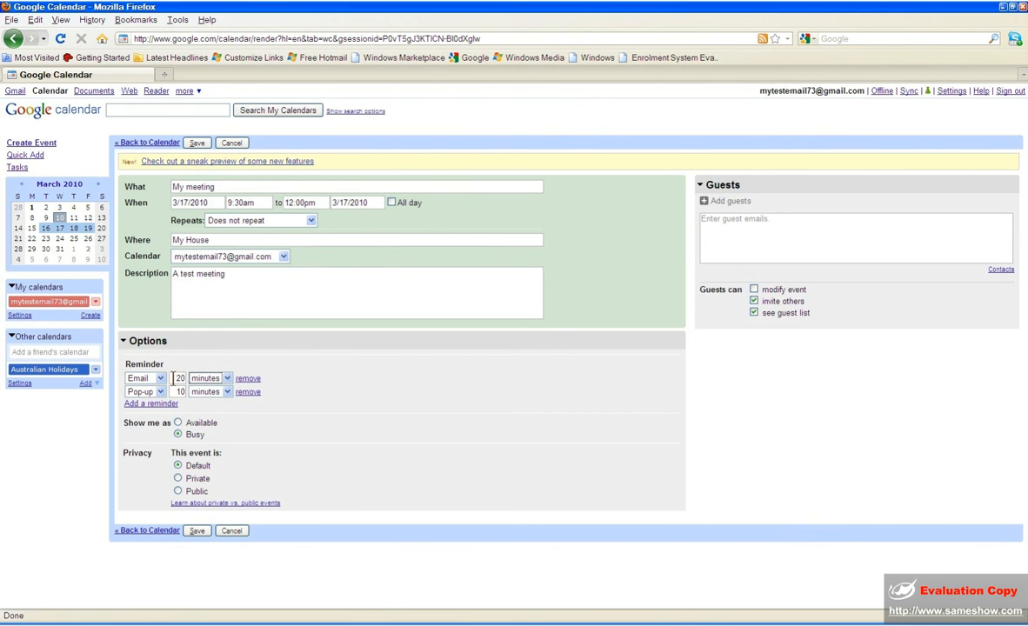
pyautogui.moveTo(173, 379); pyautogui.dragTo(243, 379)
pyautogui.write('10')
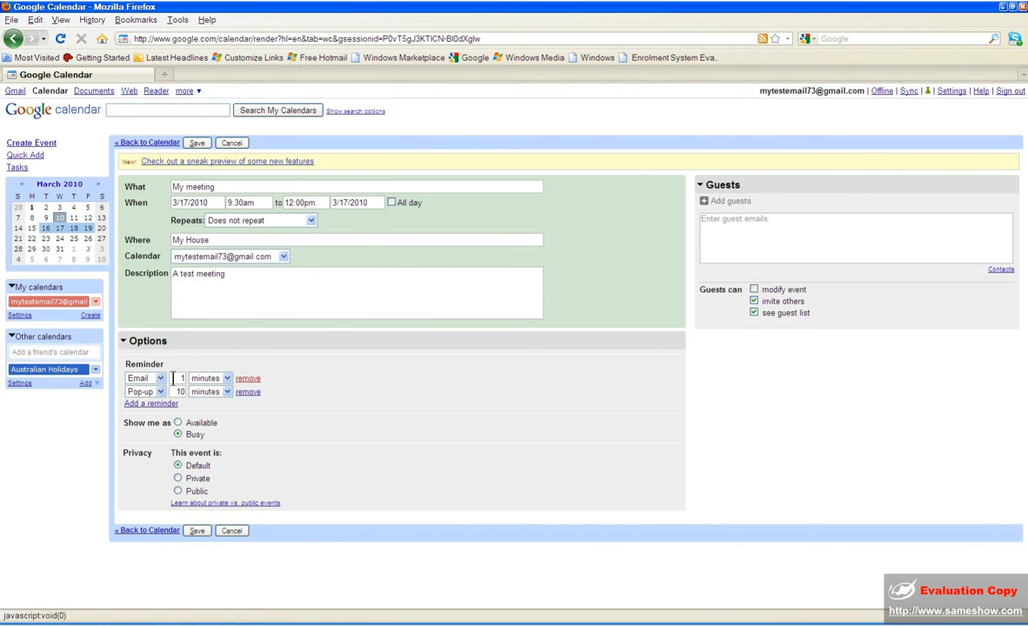
# - Remove the Email and Pop-up reminders, keep privacy at Default, and save the event
pyautogui.click(248, 379)
pyautogui.click(248, 379)
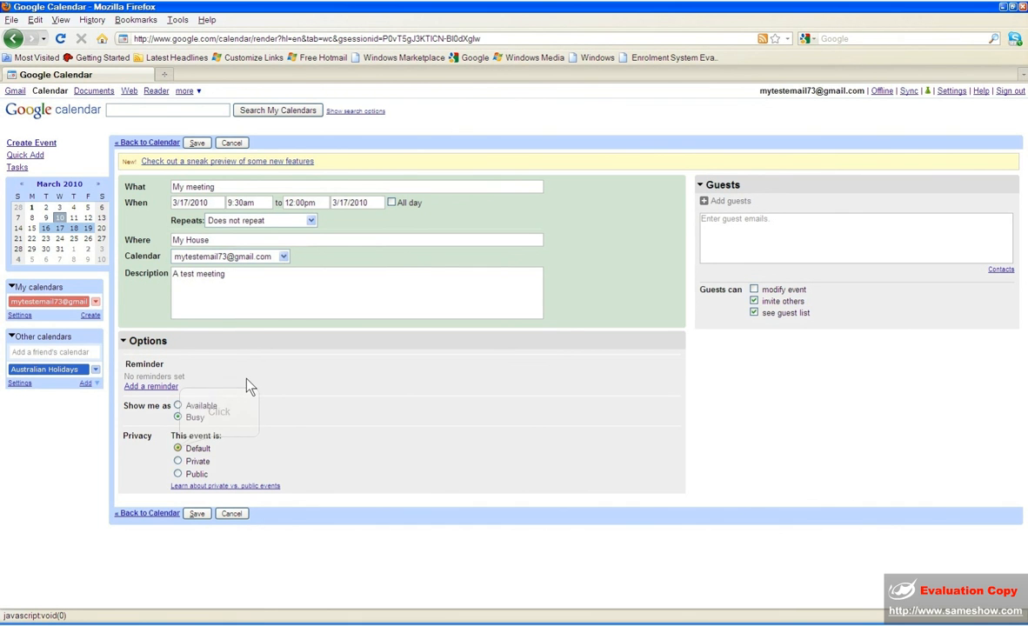
pyautogui.click(178, 449)
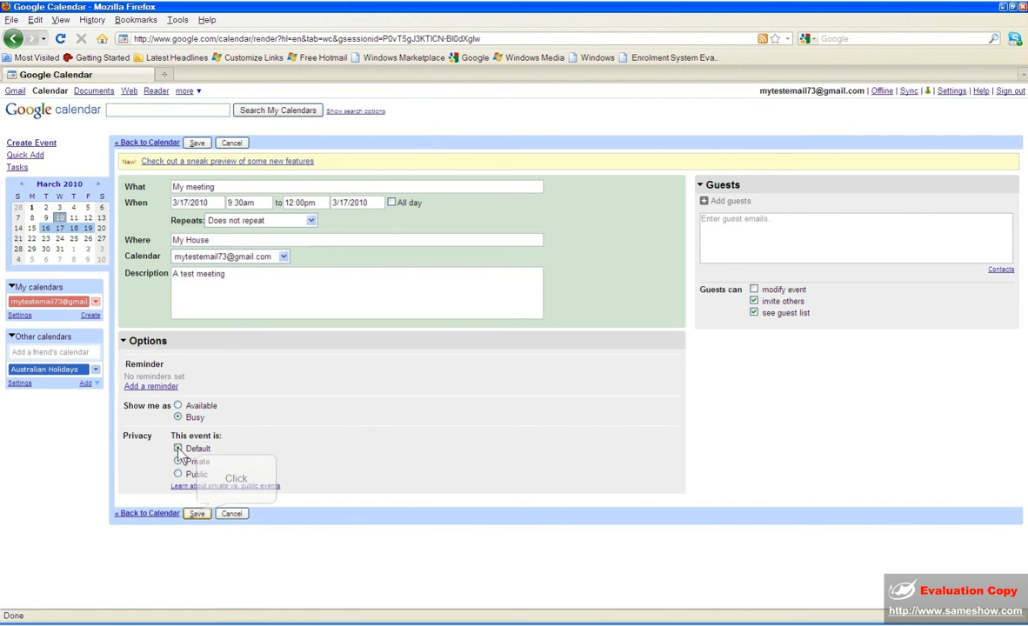
pyautogui.click(198, 514)
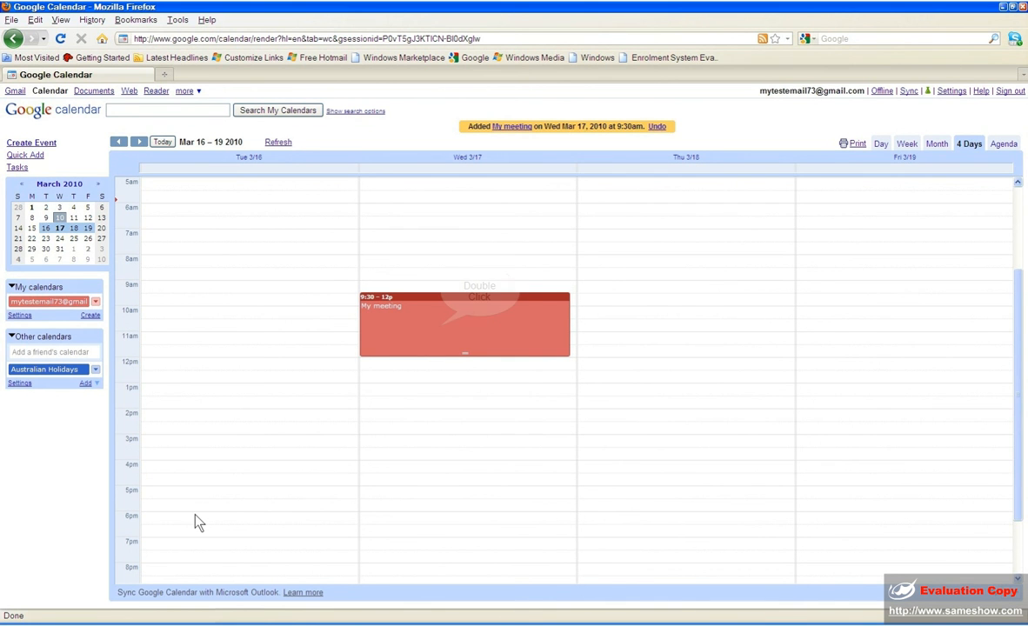
pyautogui.doubleClick(442, 337)
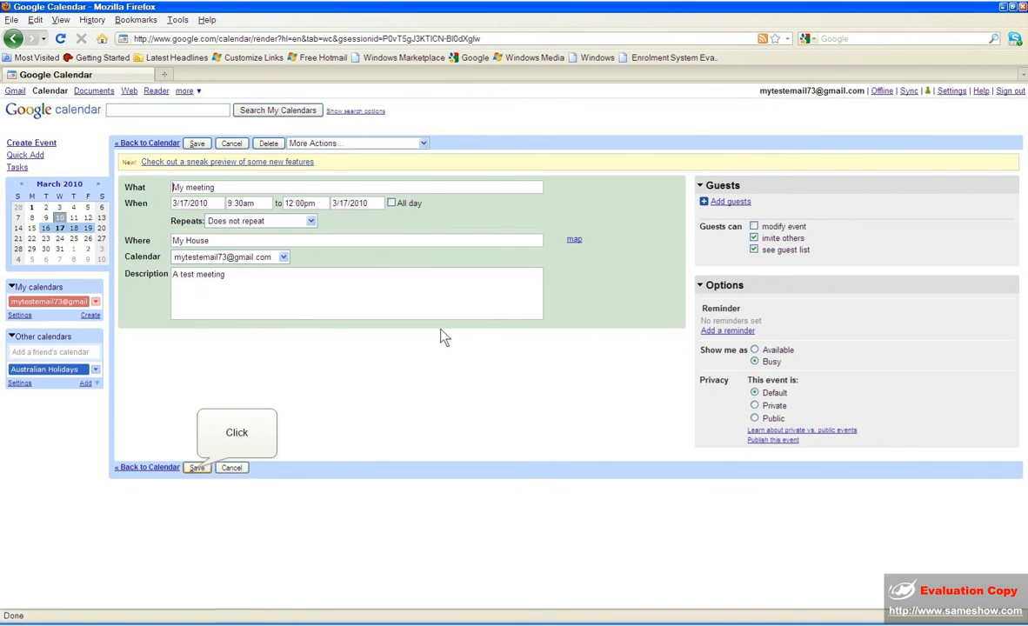
pyautogui.click(197, 468)
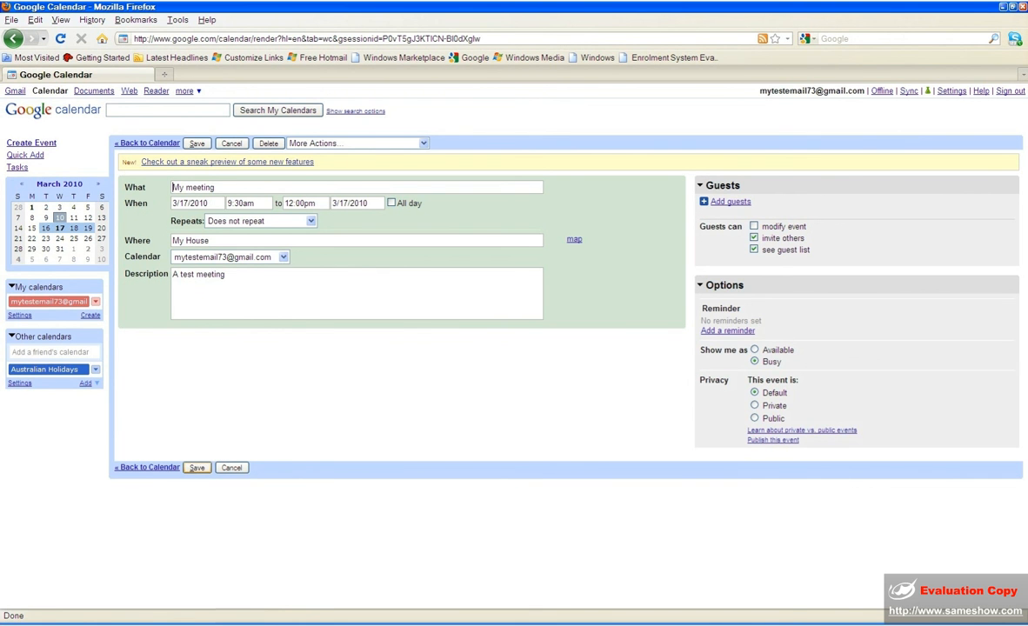